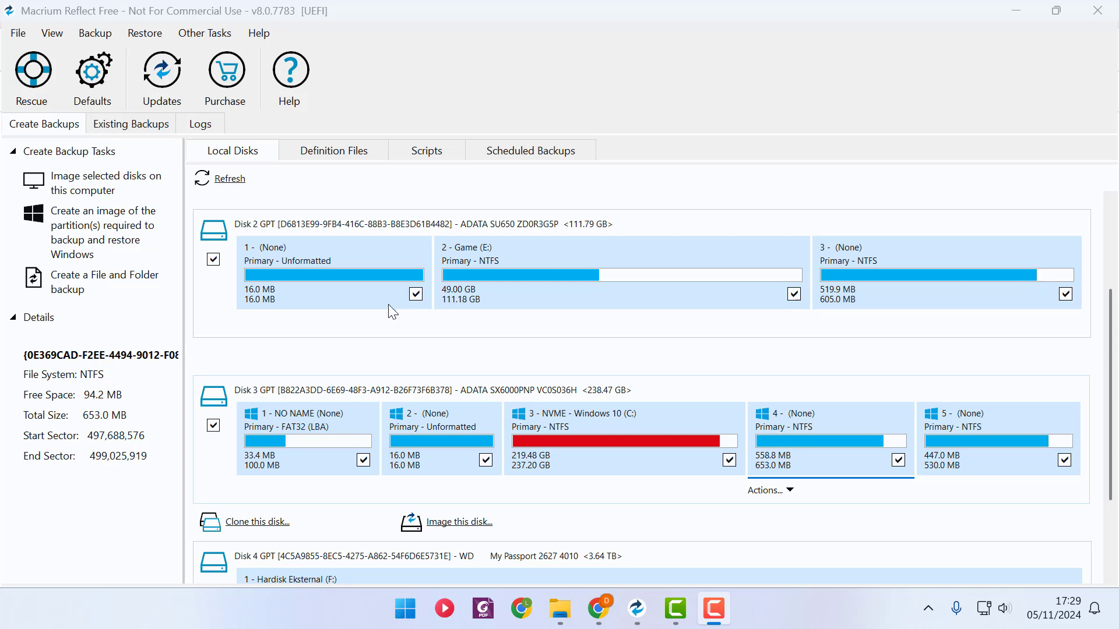
# Switch to File Explorer and examine the capacity and free space of drives C:, D:, E: and F: in This PC.
pyautogui.click(563, 619)
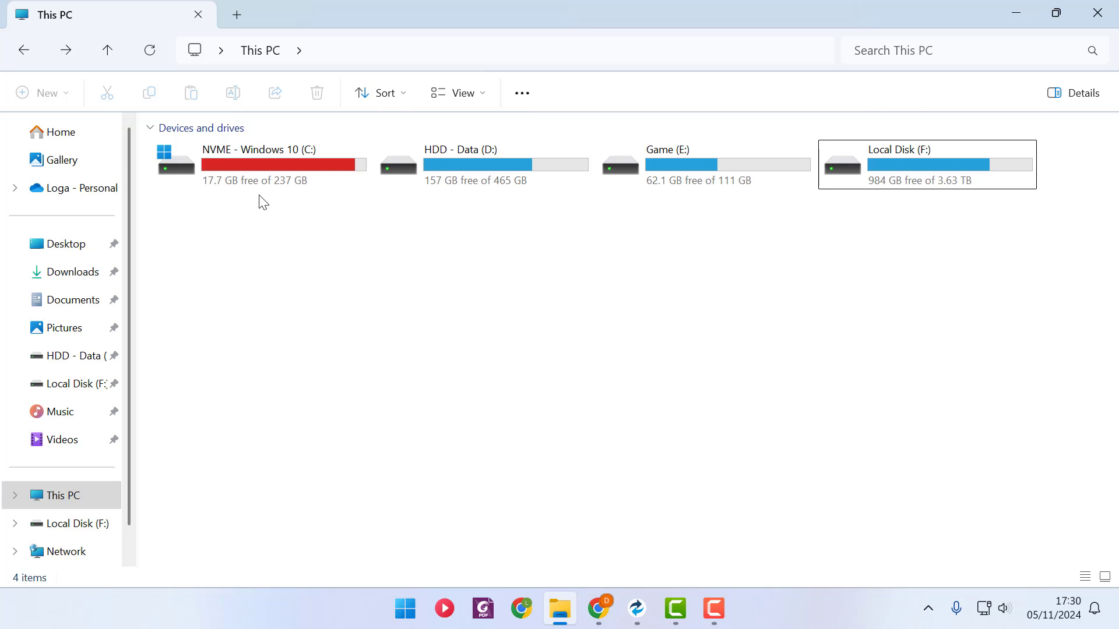
pyautogui.moveTo(228, 194)
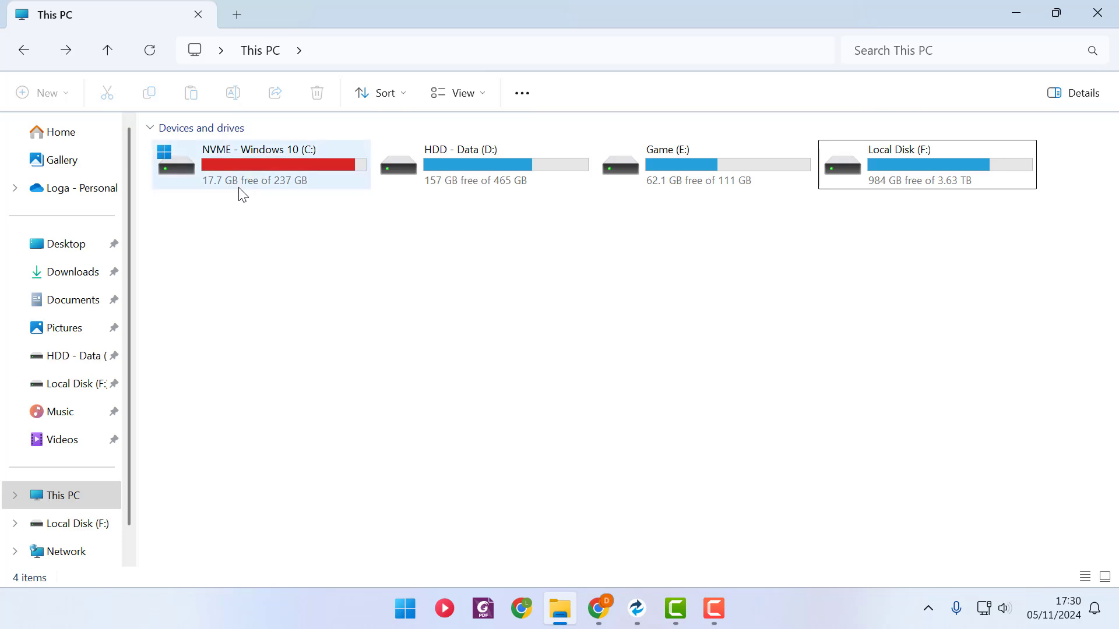
pyautogui.moveTo(278, 184)
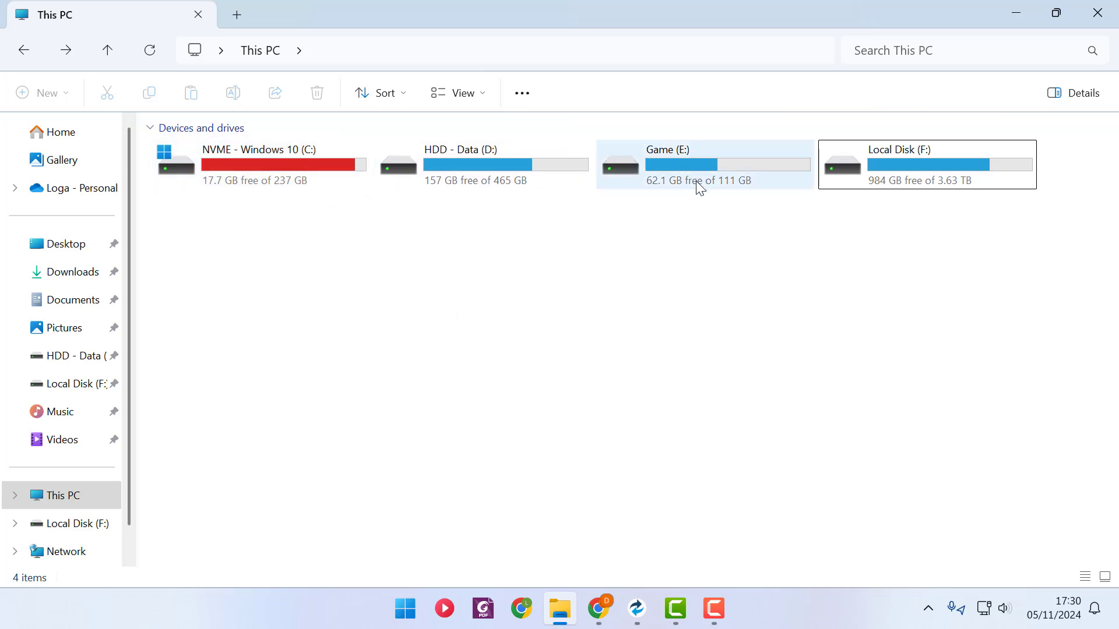
pyautogui.moveTo(700, 187)
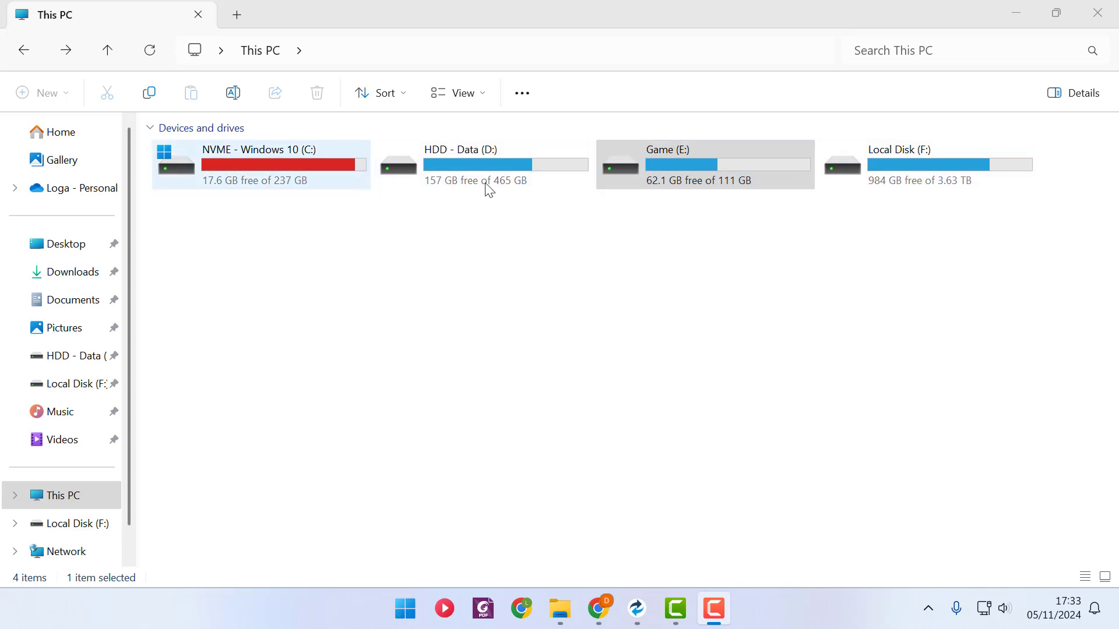
pyautogui.click(712, 186)
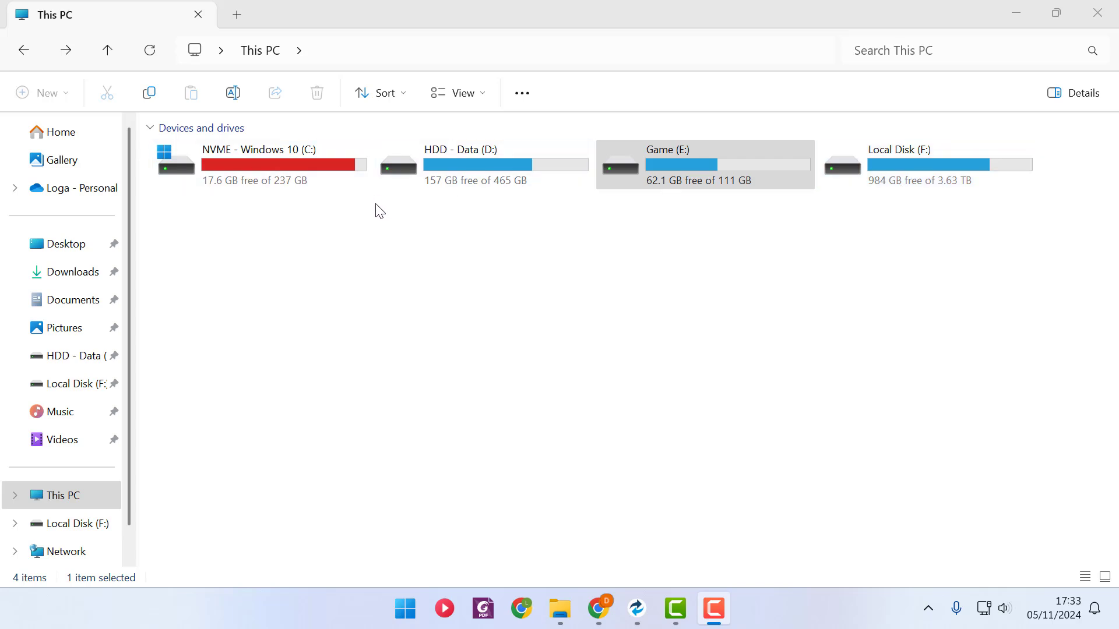
pyautogui.click(288, 169)
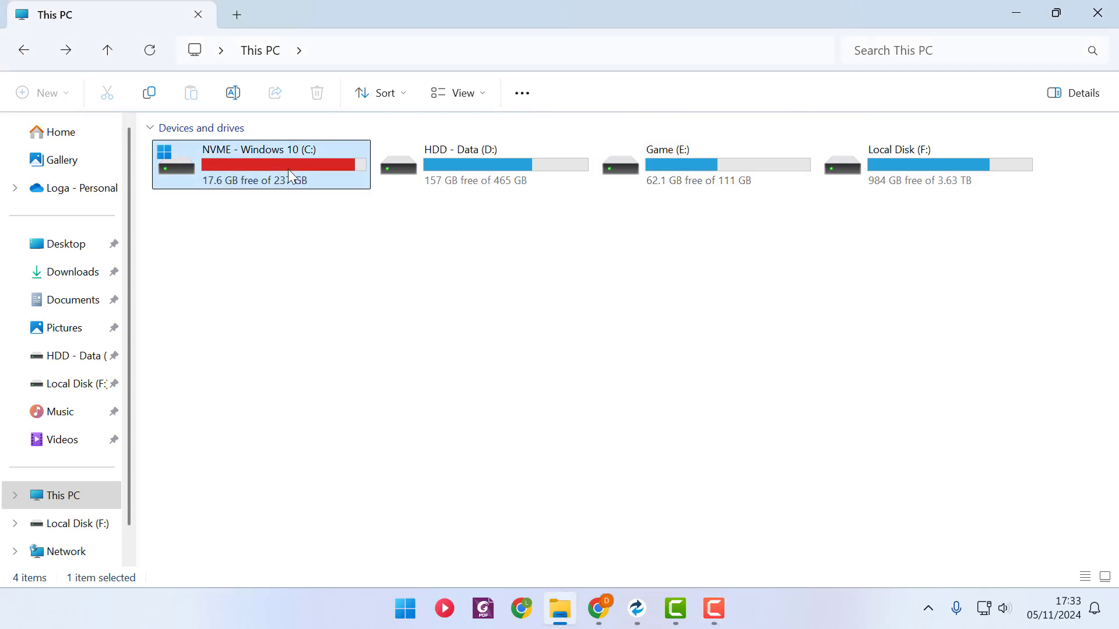
pyautogui.click(474, 166)
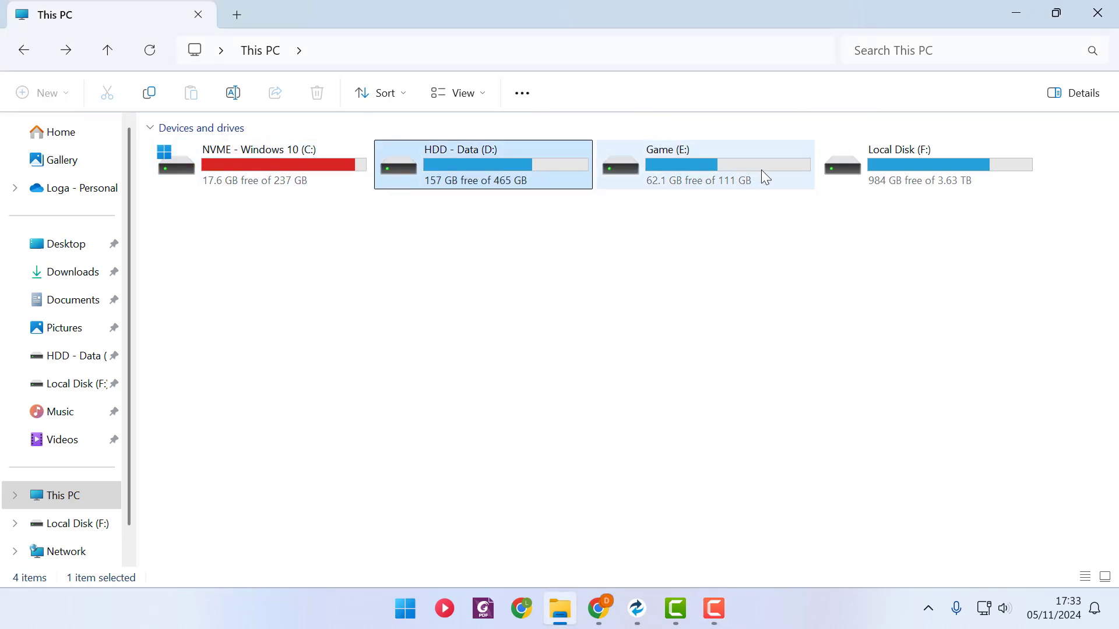
pyautogui.click(739, 182)
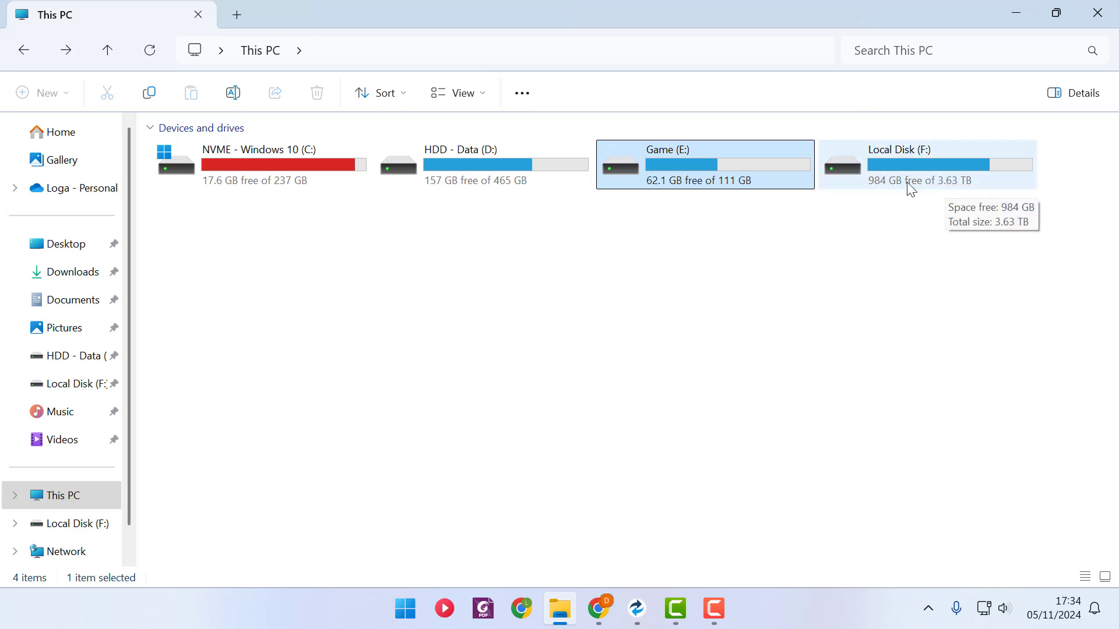
pyautogui.click(857, 348)
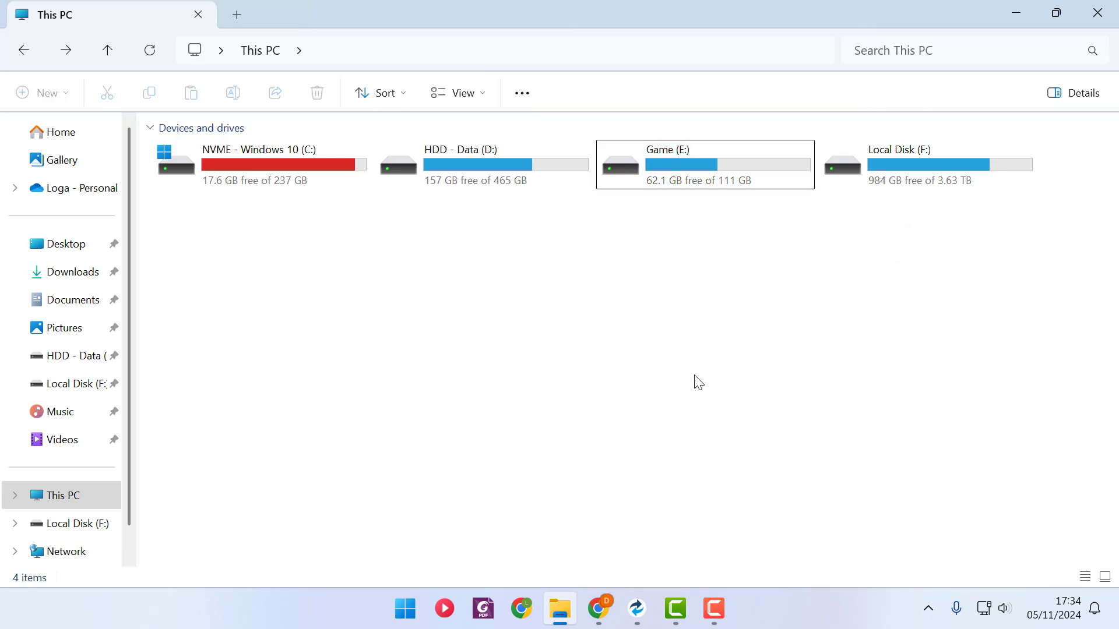
# Switch to Macrium Reflect and examine the local disks, matching Disks 1 to 4 with their models, sizes and partitions.
pyautogui.moveTo(641, 615)
pyautogui.click(645, 616)
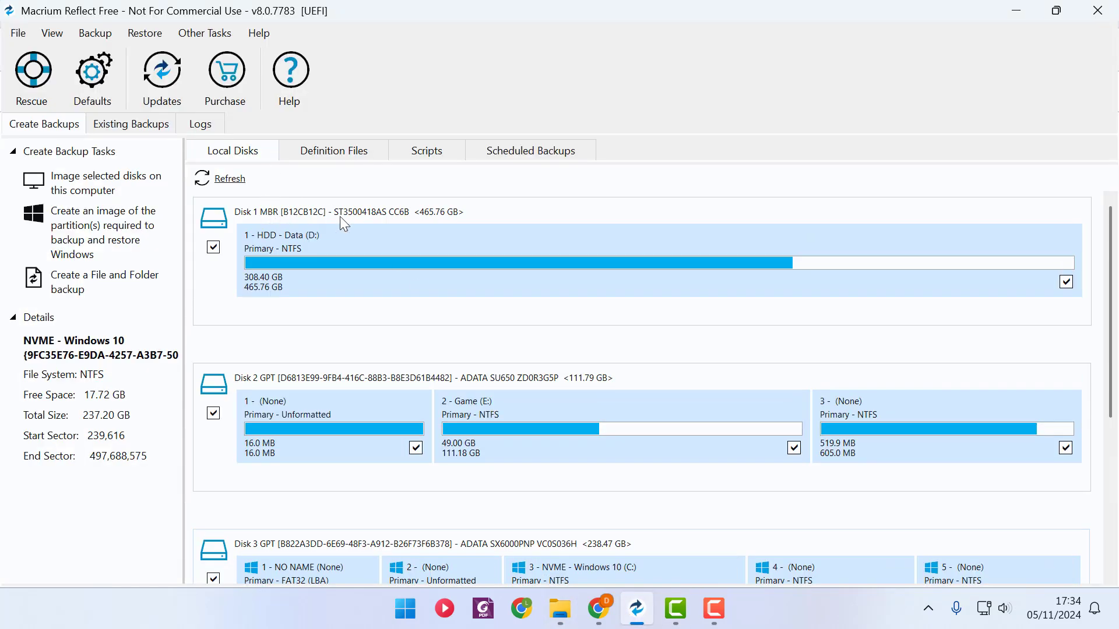
pyautogui.scroll(-1, 350, 327)
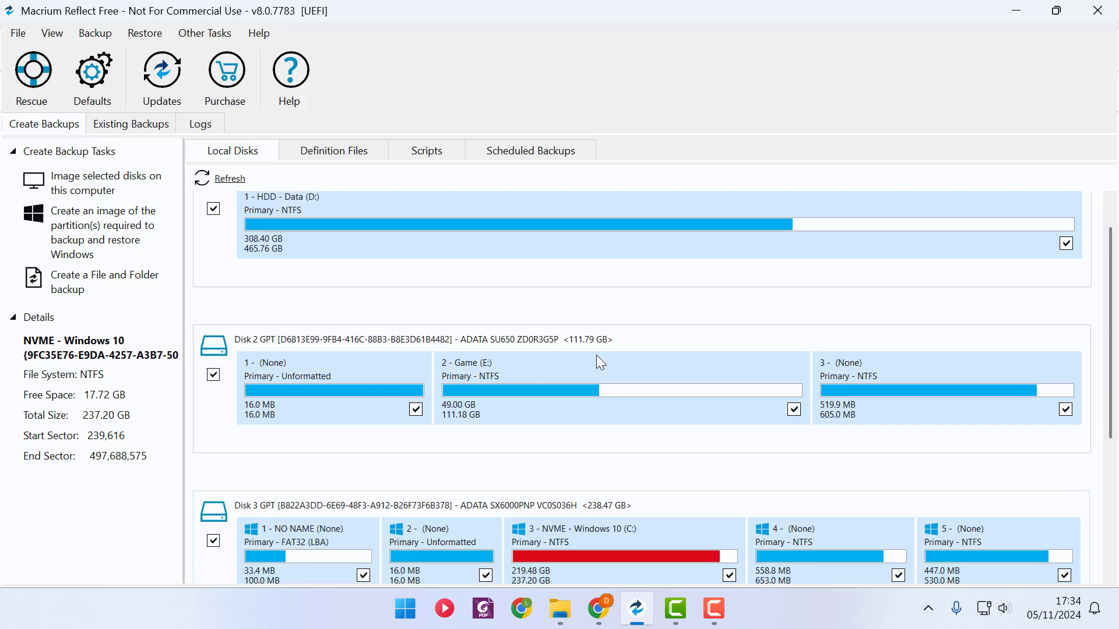
pyautogui.scroll(-1, 590, 352)
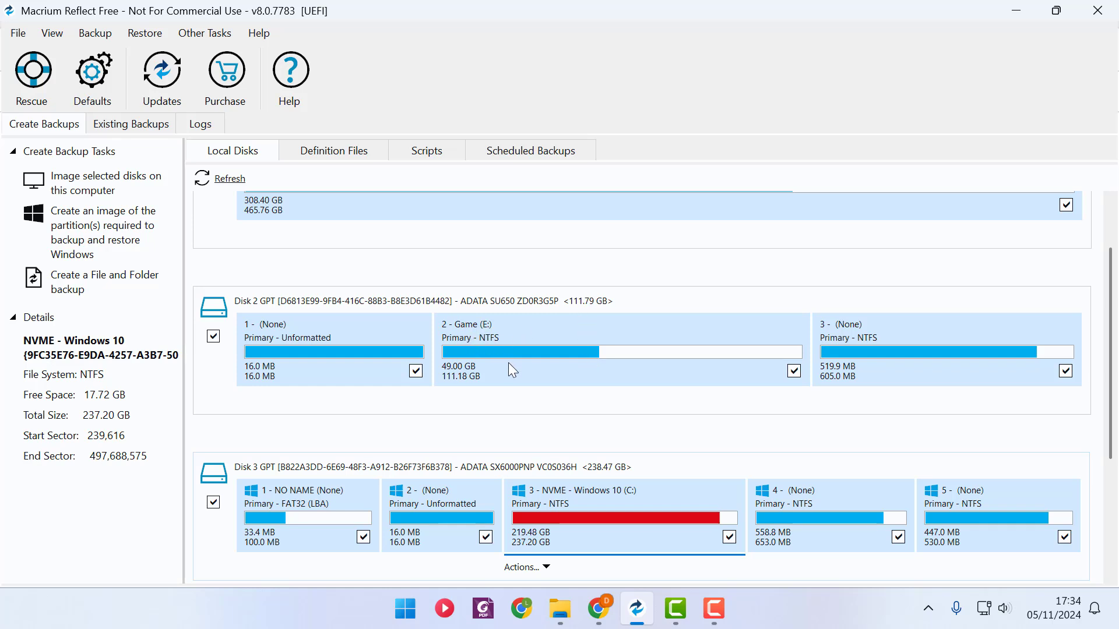
pyautogui.scroll(-1, 510, 367)
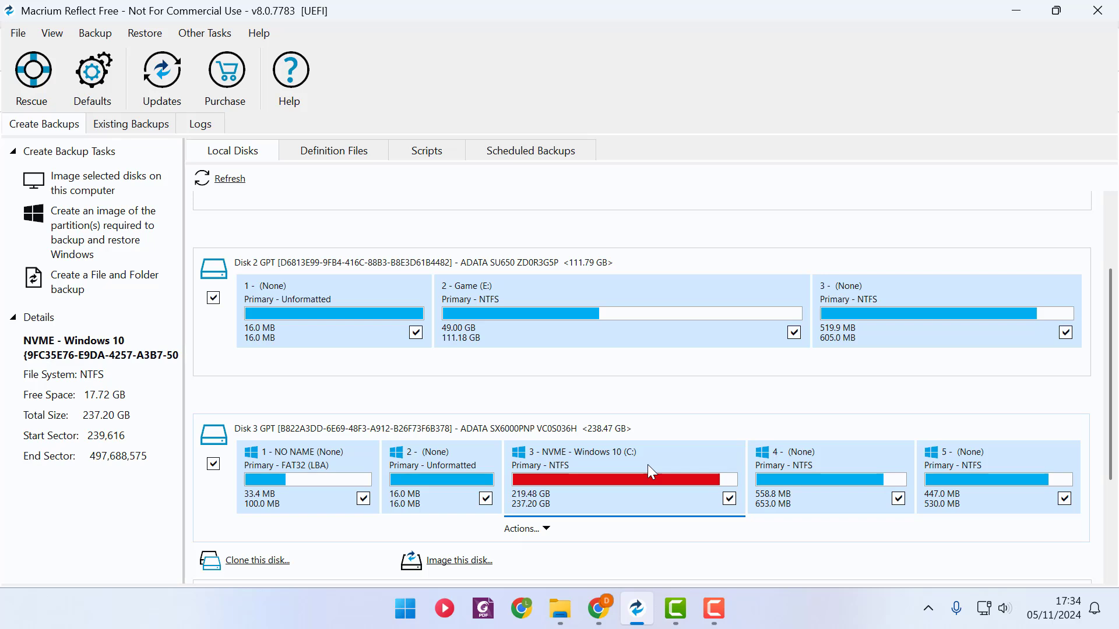
pyautogui.scroll(-1, 647, 464)
pyautogui.scroll(-1, 647, 464)
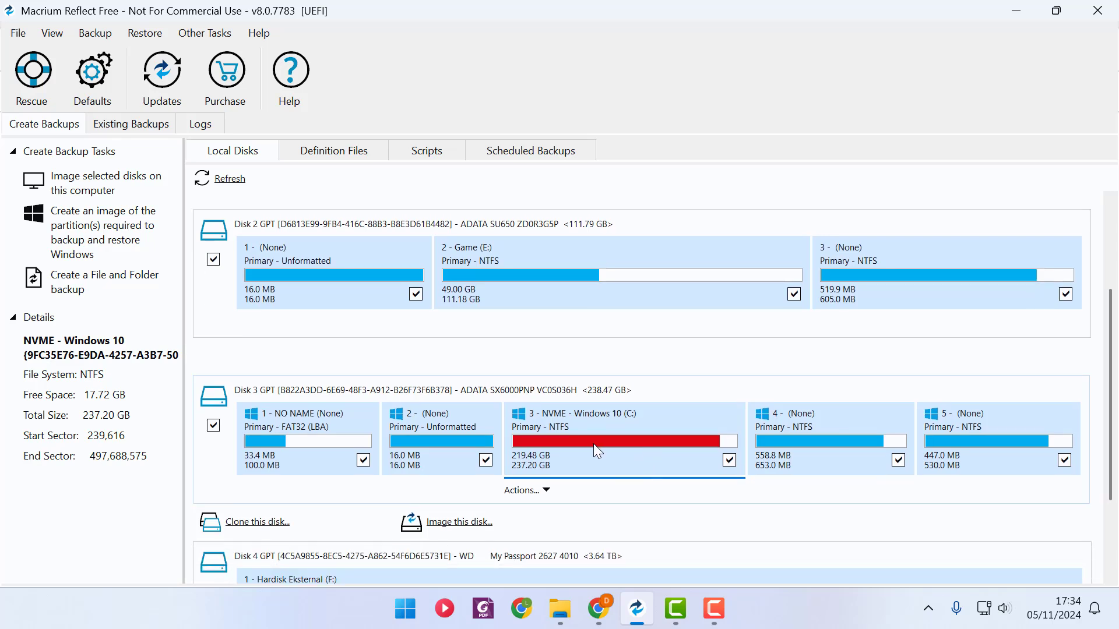
pyautogui.scroll(-6, 602, 458)
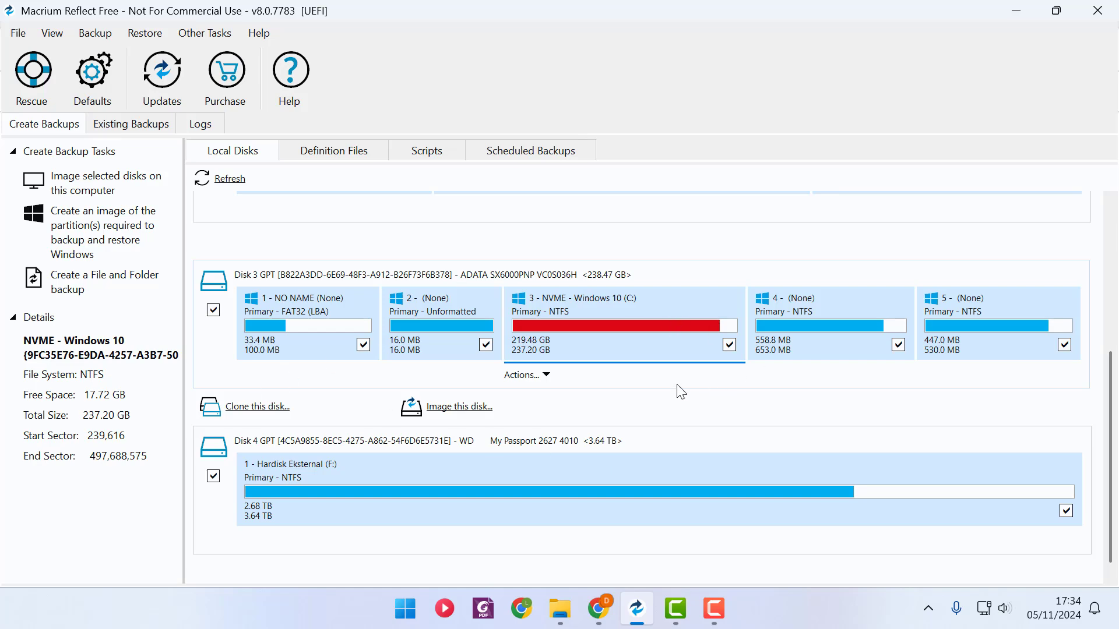
pyautogui.scroll(2, 676, 389)
pyautogui.scroll(2, 675, 391)
# Start cloning Disk 3, the ADATA SX6000PNP that holds the Windows 10 (C:) partition.
pyautogui.click(540, 284)
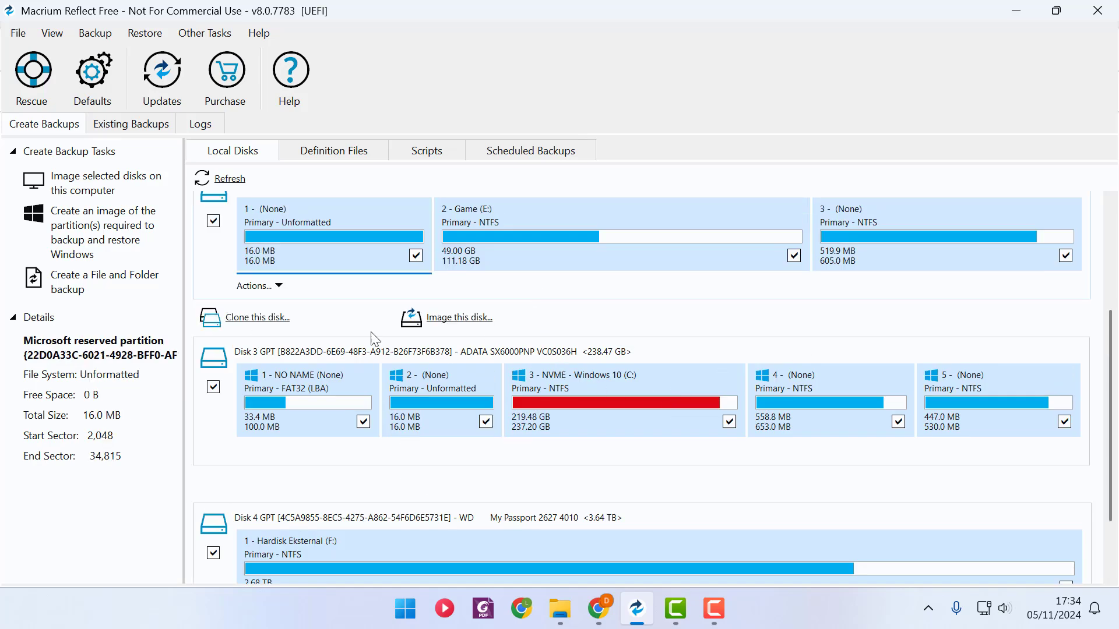
pyautogui.click(347, 454)
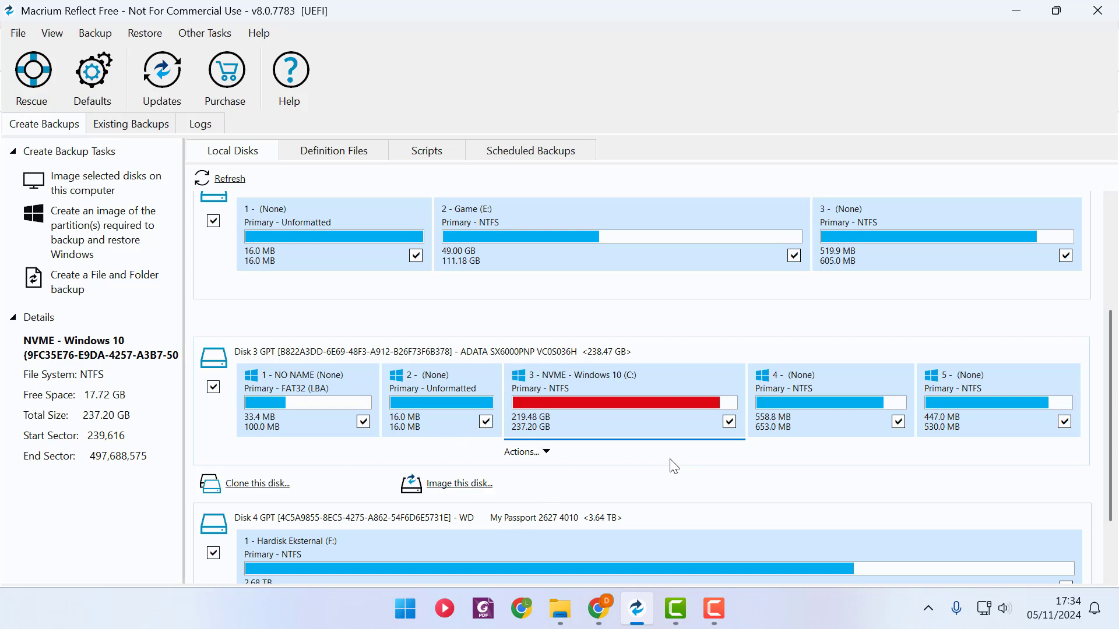
pyautogui.click(271, 485)
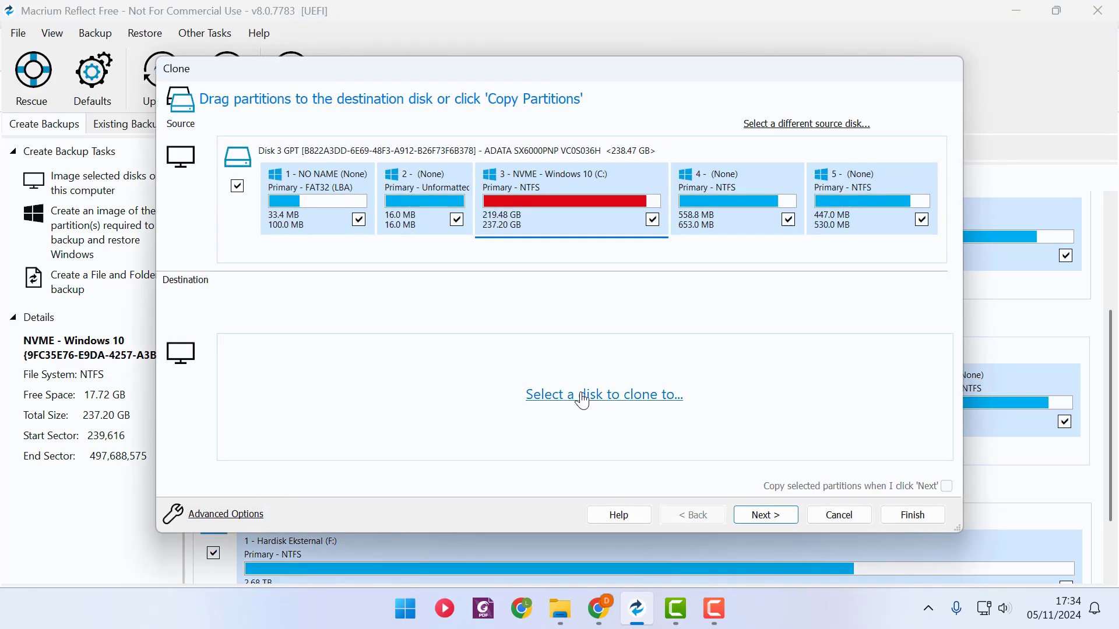
# Choose Disk 2 (ADATA SU650) as the clone destination and try to copy the partitions with exact partition offset and length.
pyautogui.click(668, 402)
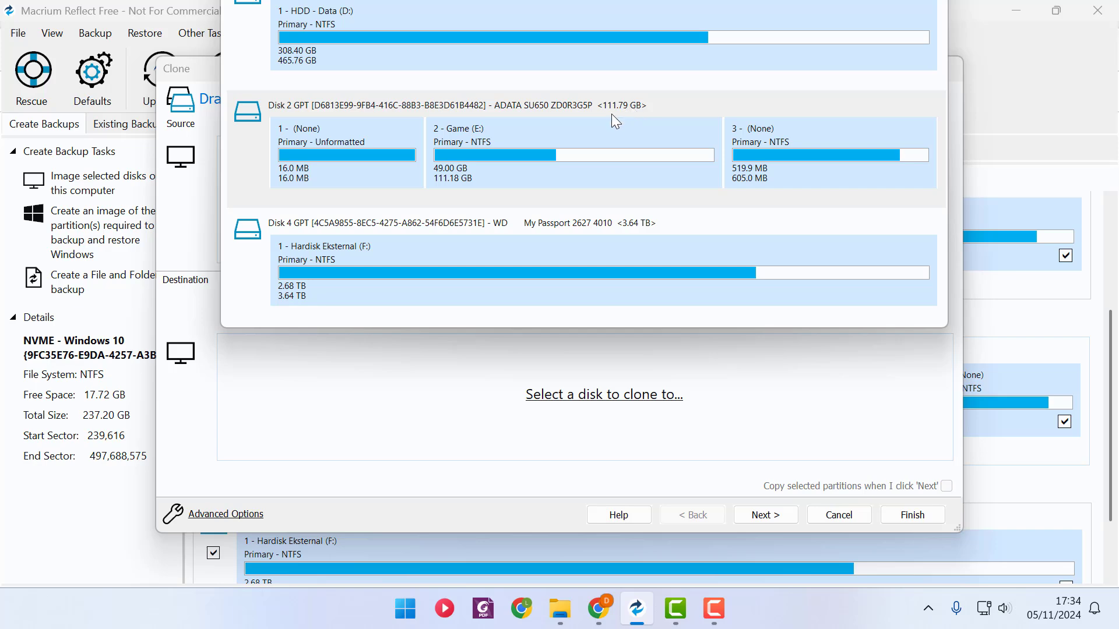
pyautogui.click(547, 135)
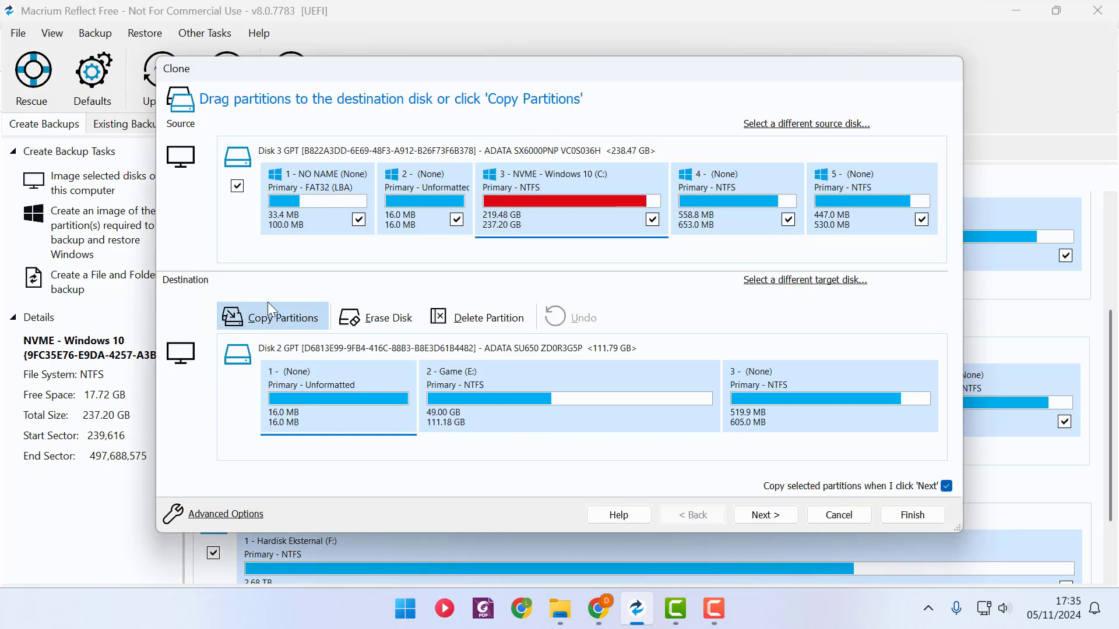
pyautogui.click(272, 320)
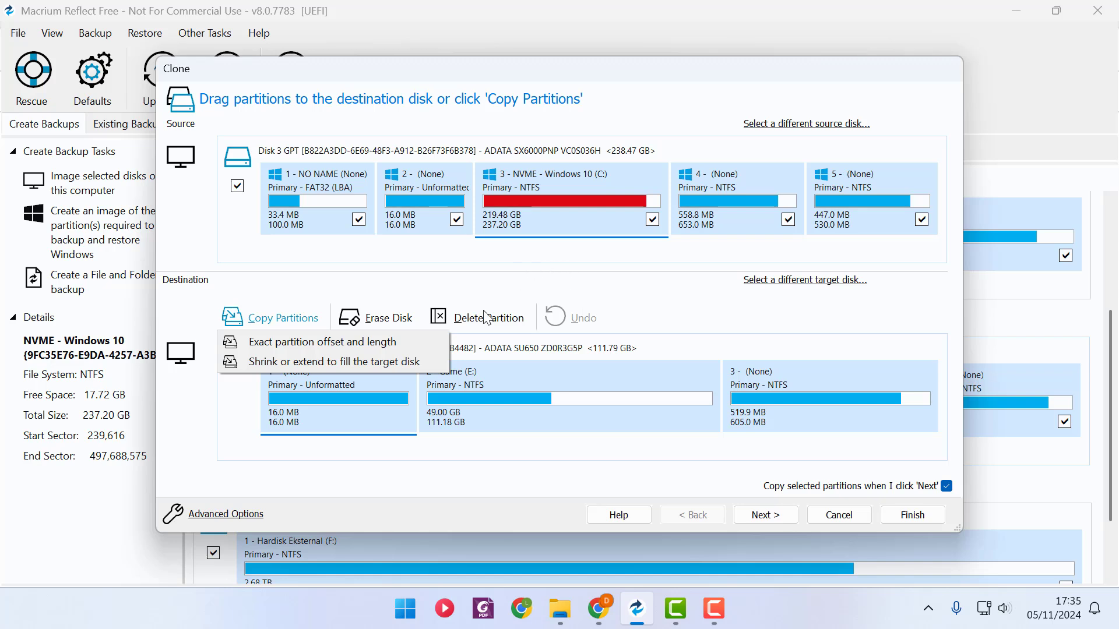
pyautogui.click(288, 344)
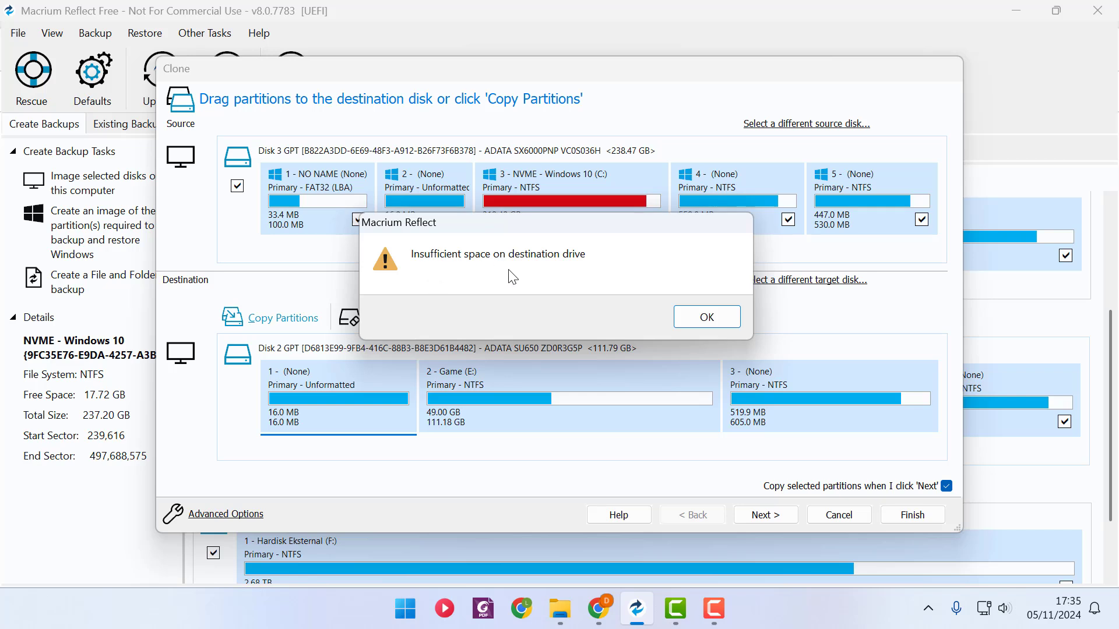
pyautogui.click(706, 317)
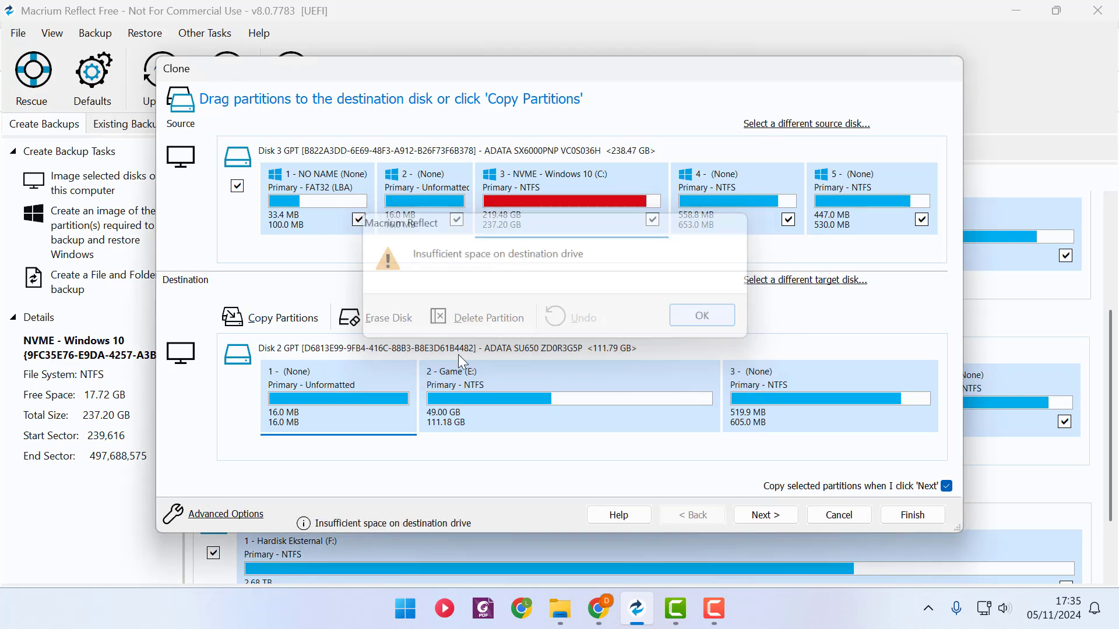
# Try to copy the partitions to Disk 2 by shrinking or extending them to fill the target disk.
pyautogui.click(282, 316)
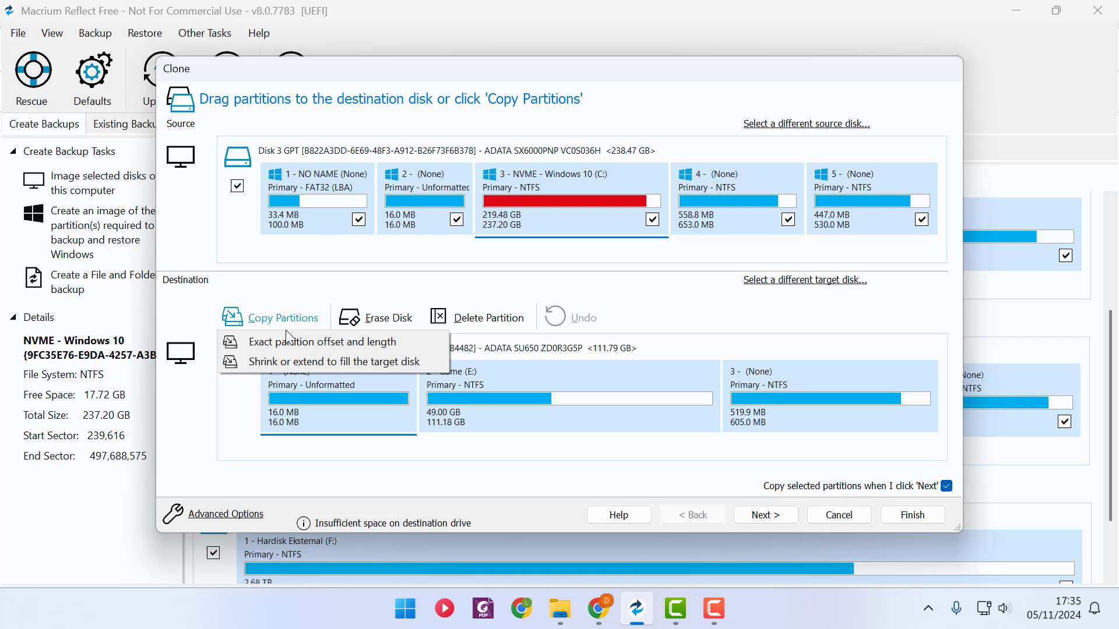
pyautogui.click(294, 363)
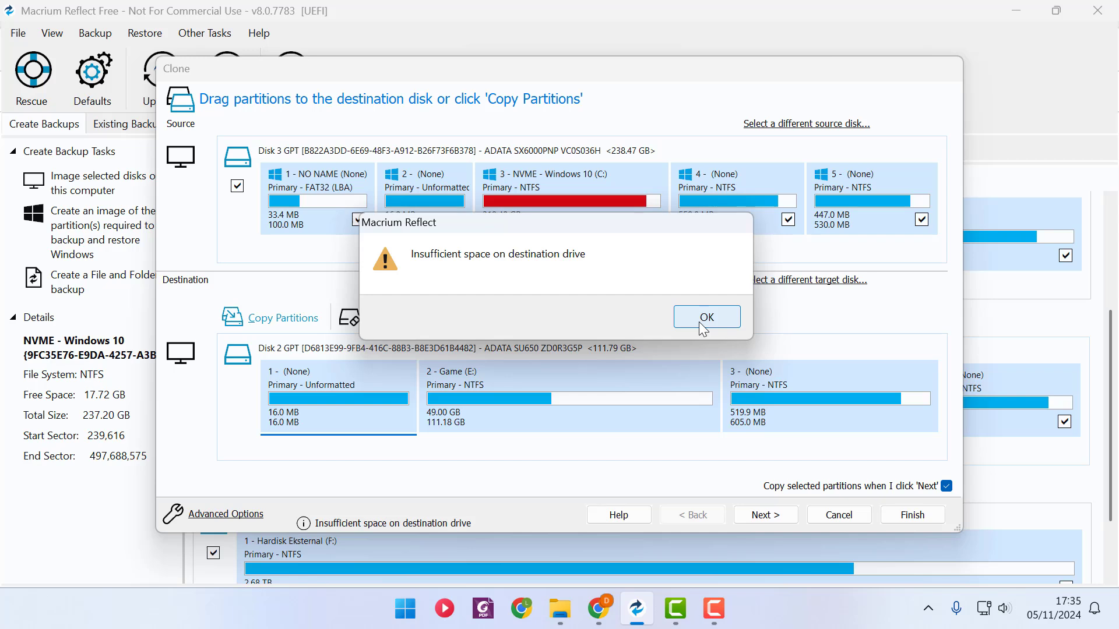
pyautogui.click(700, 324)
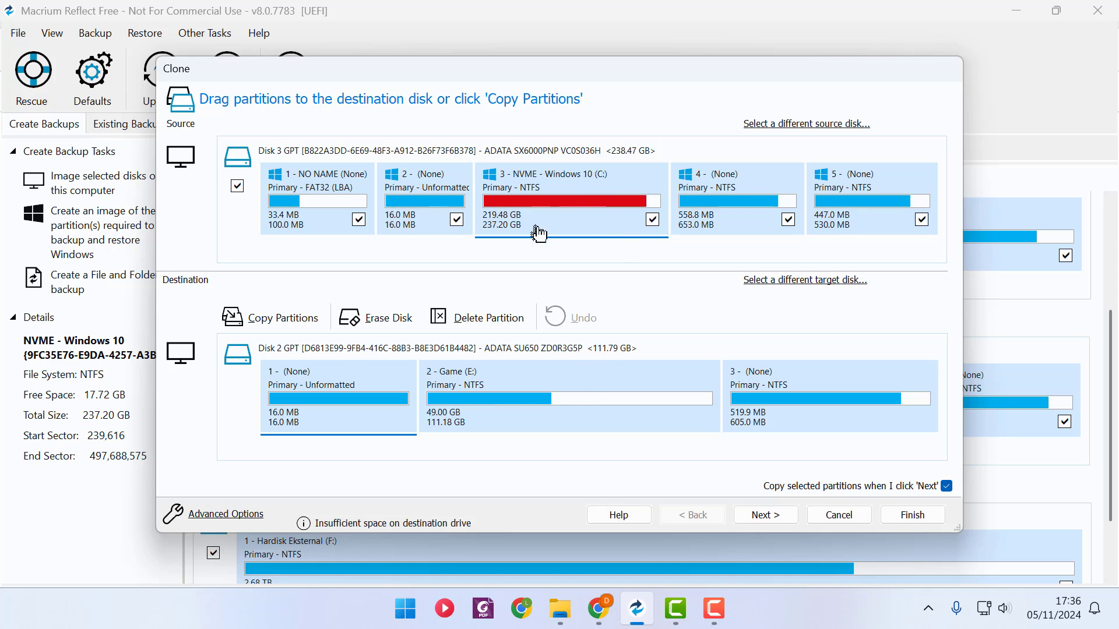
# Change the clone destination to Disk 4, the WD My Passport external drive.
pyautogui.click(292, 325)
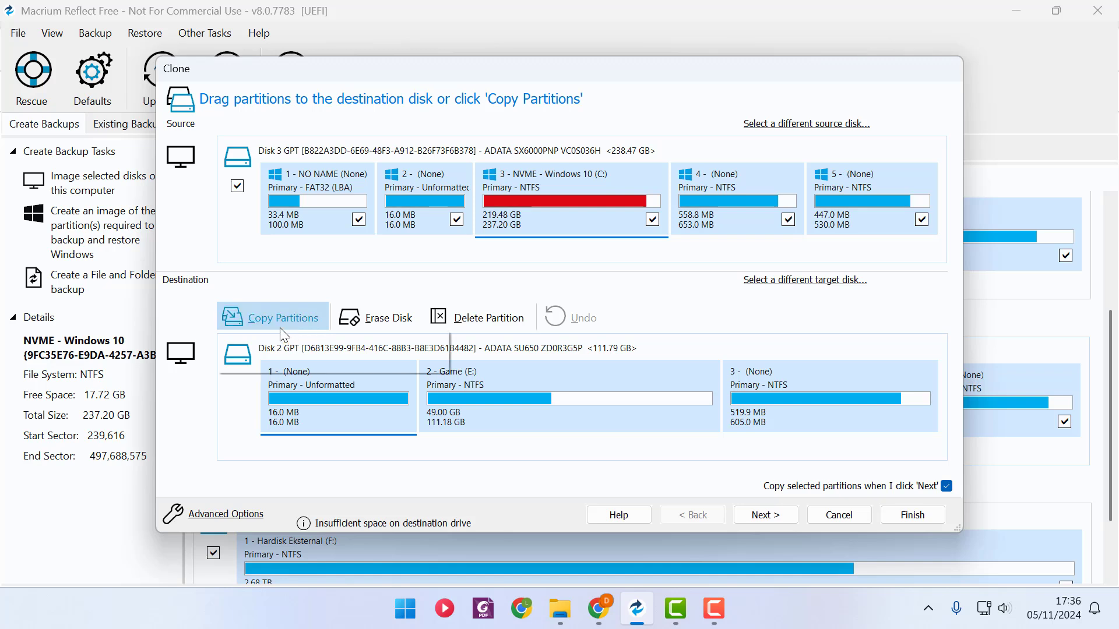
pyautogui.click(728, 308)
pyautogui.click(775, 281)
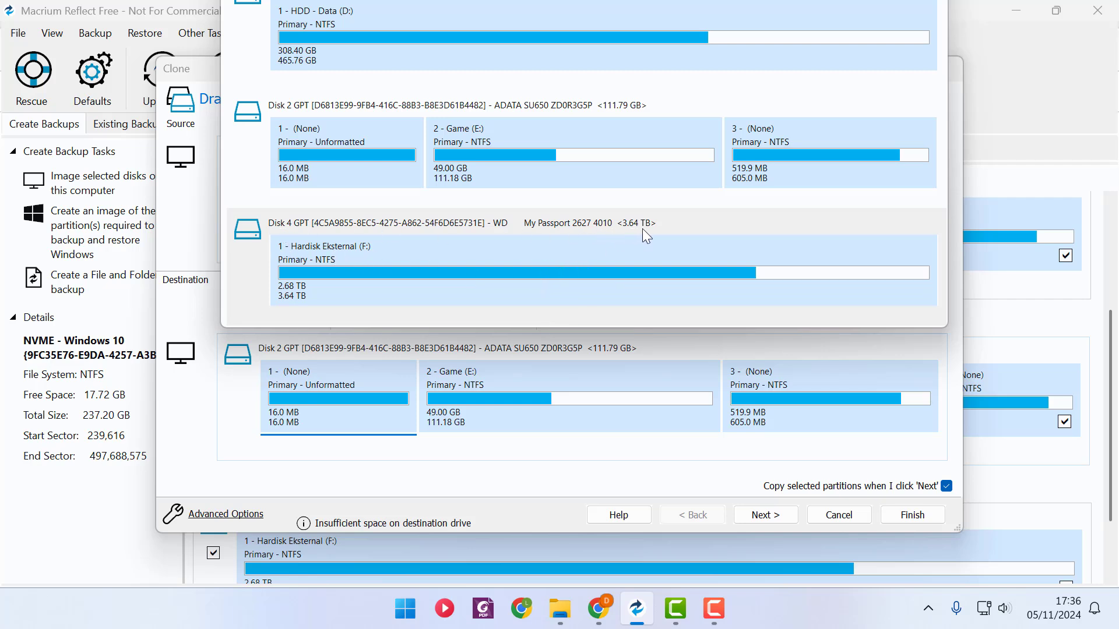
pyautogui.click(484, 272)
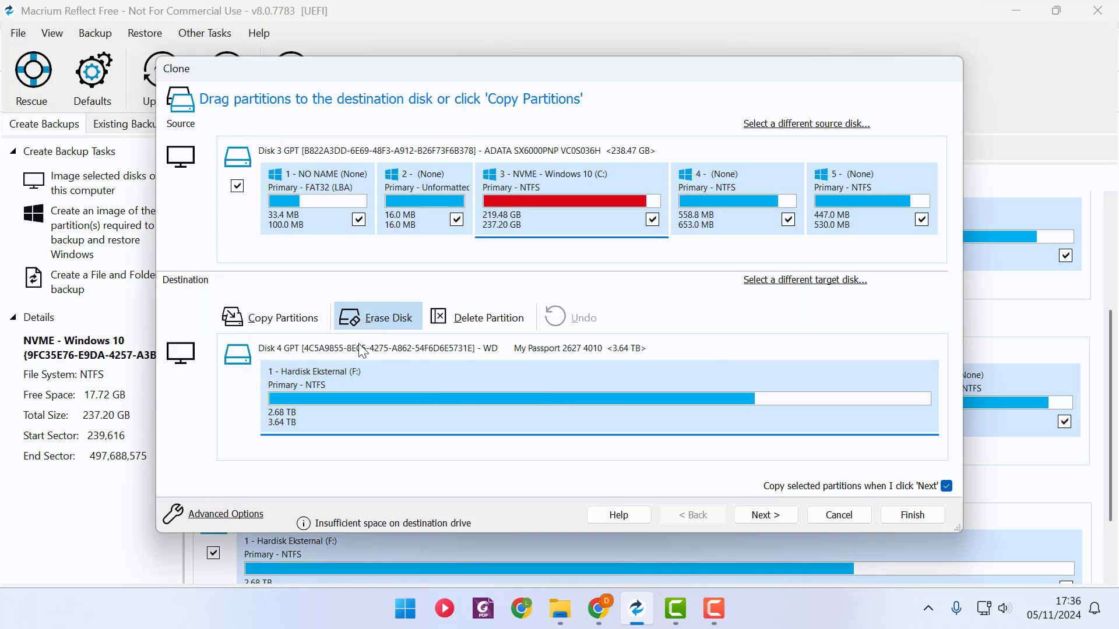
# Copy the partitions to Disk 4 with exact partition offset and length, and discard that copy by reselecting Disk 4 as the target.
pyautogui.click(297, 322)
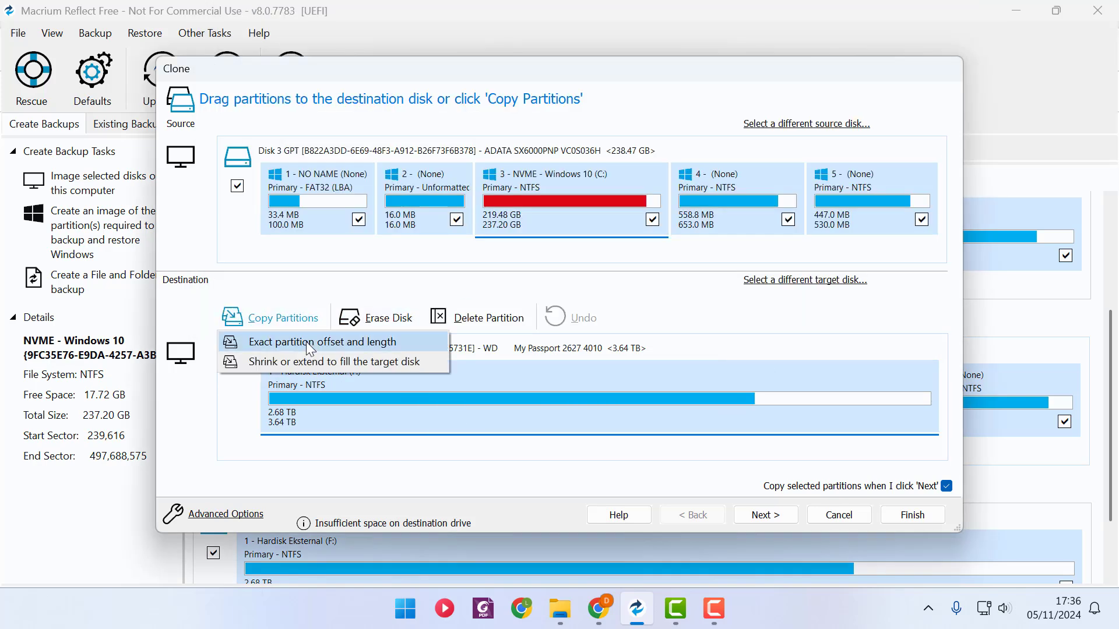
pyautogui.click(306, 342)
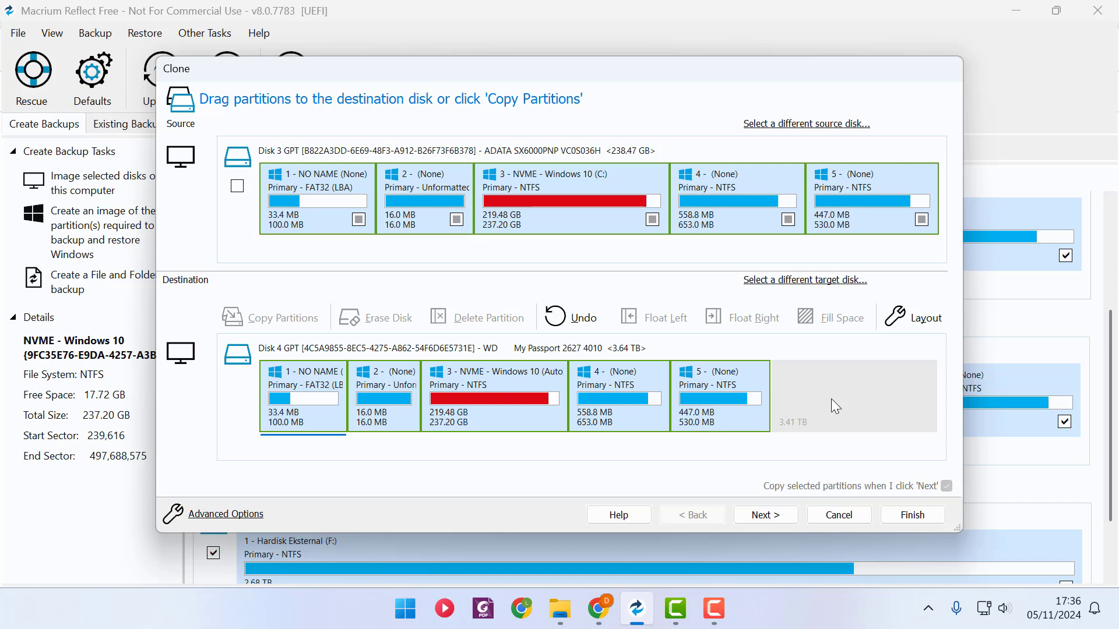
pyautogui.click(795, 281)
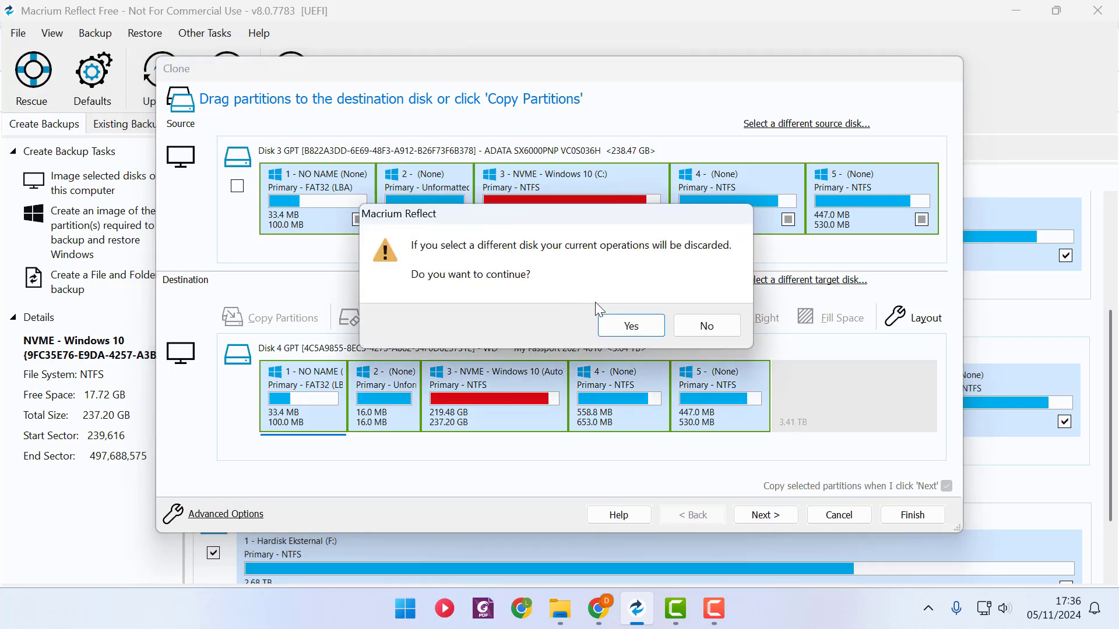
pyautogui.click(630, 325)
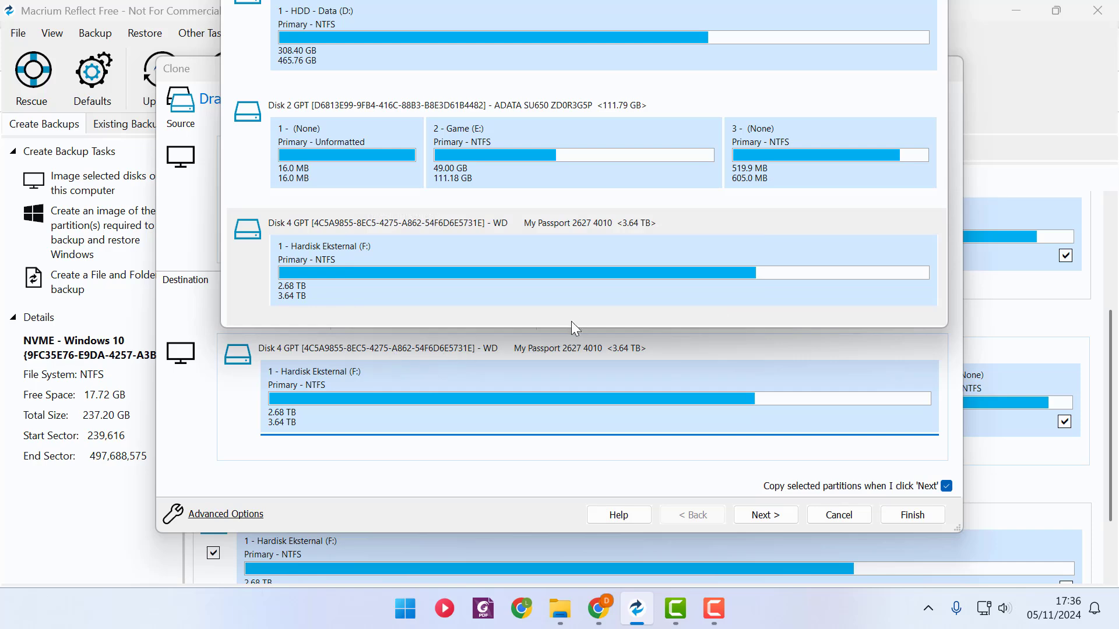
pyautogui.click(380, 272)
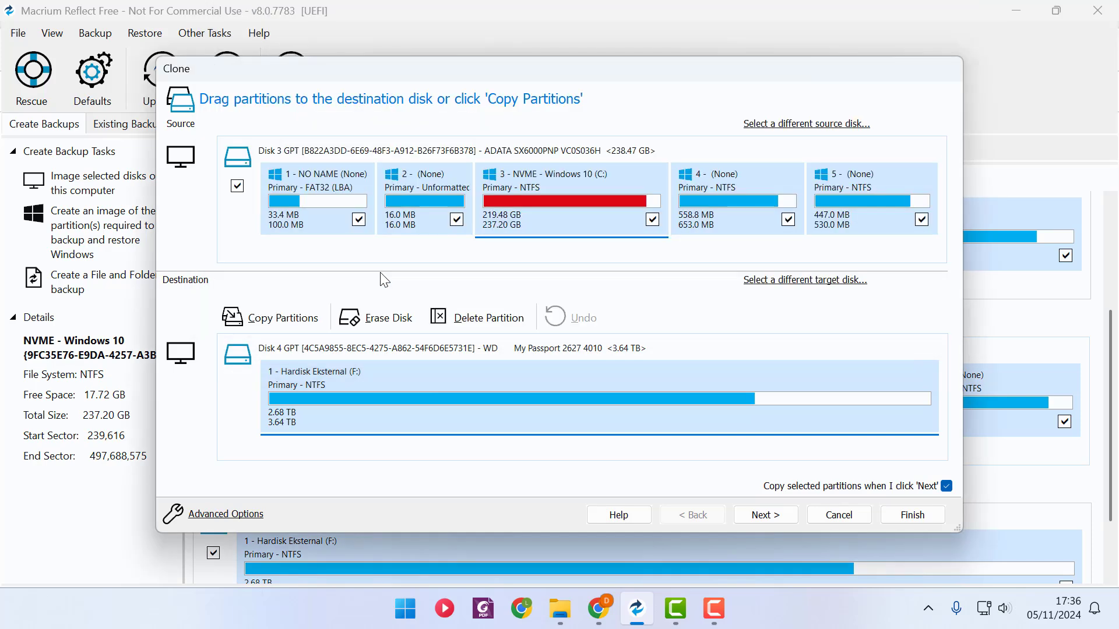
# Copy the partitions to Disk 4 by shrinking or extending them to fill the target disk, and cancel the clone setup.
pyautogui.click(261, 319)
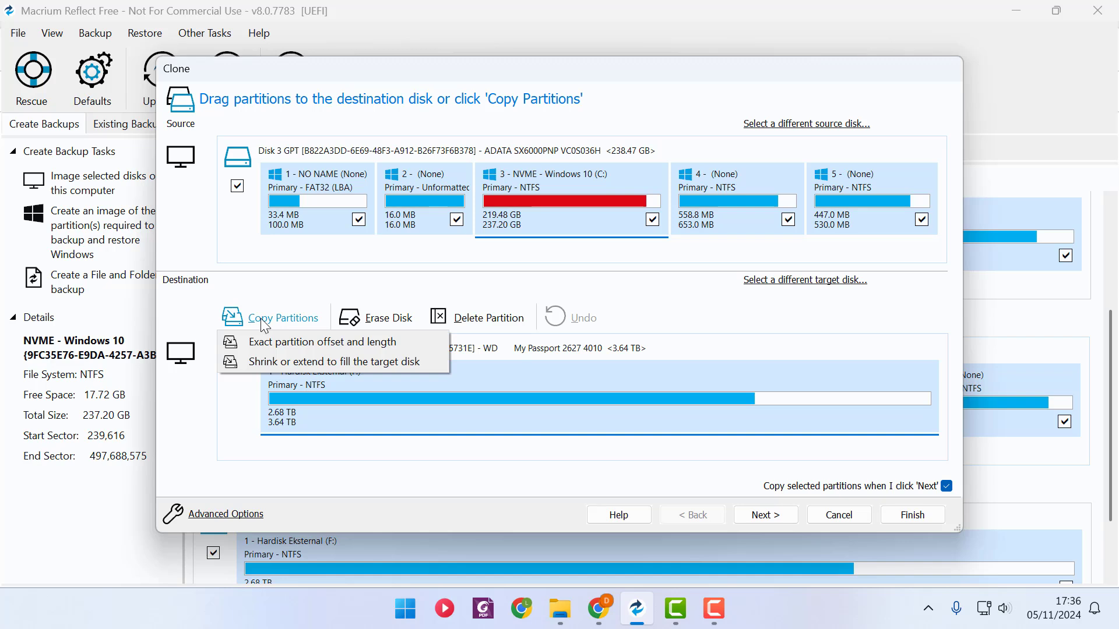
pyautogui.click(322, 365)
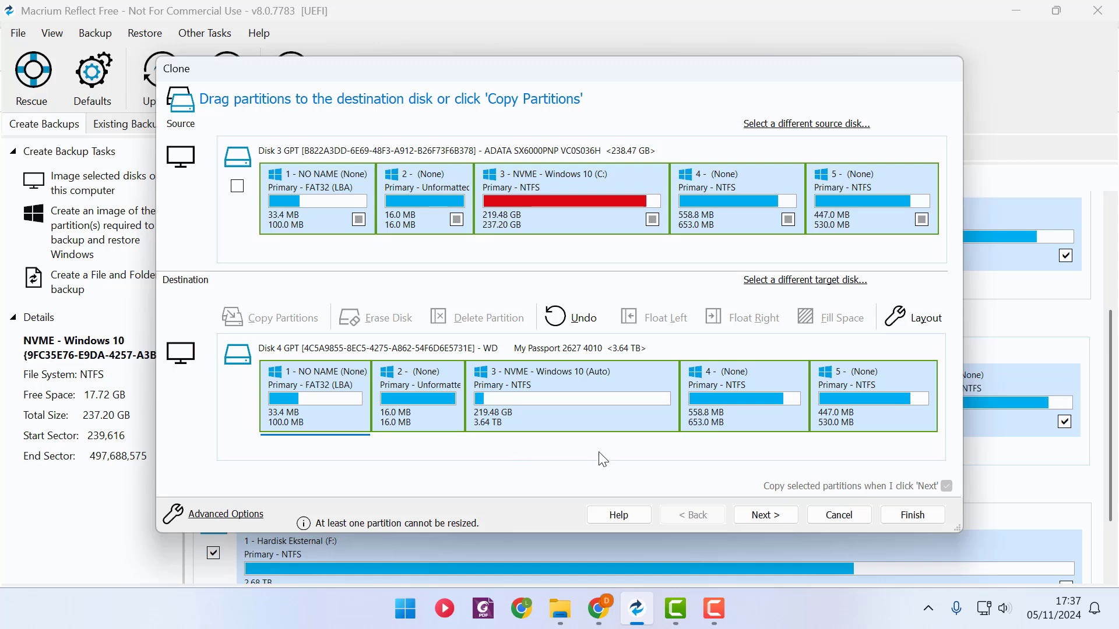
pyautogui.click(846, 521)
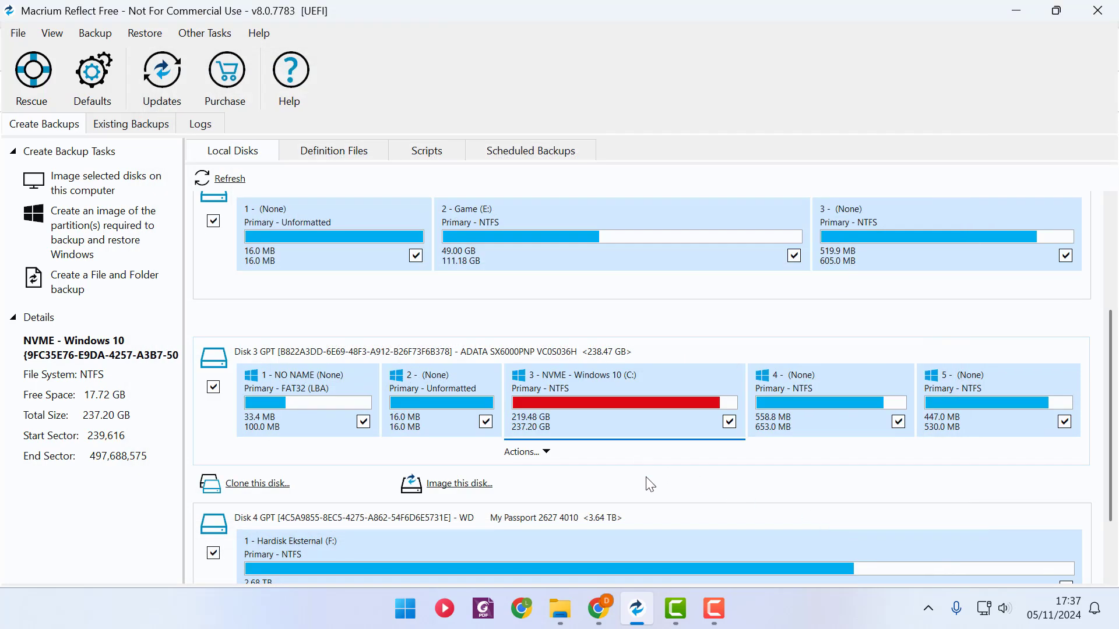
pyautogui.scroll(5, 647, 479)
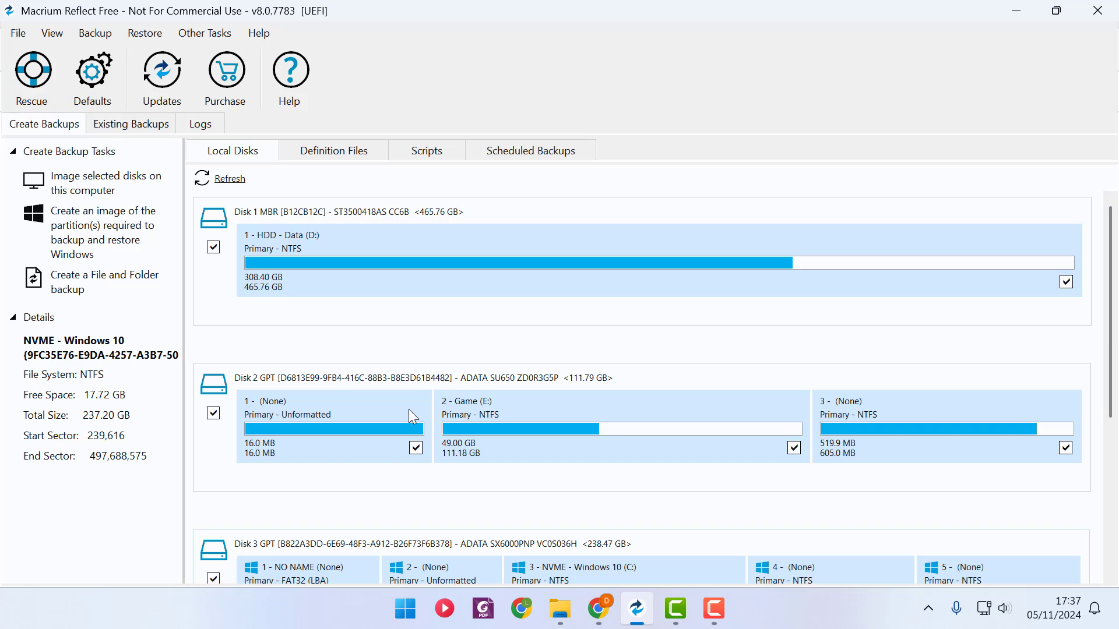
pyautogui.scroll(-1, 408, 409)
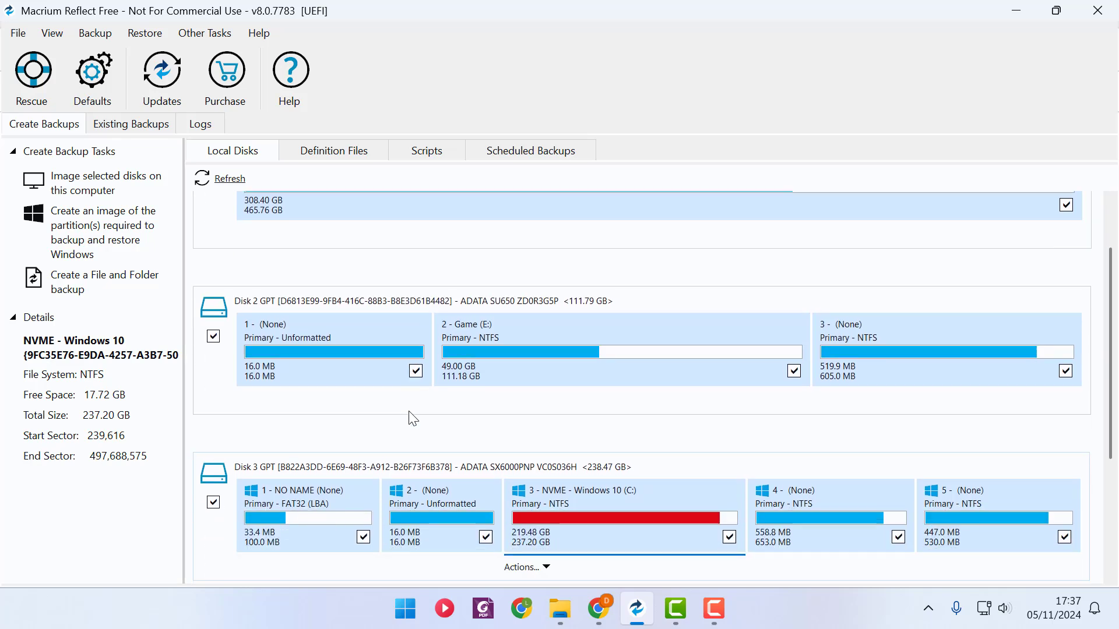
pyautogui.scroll(-1, 421, 461)
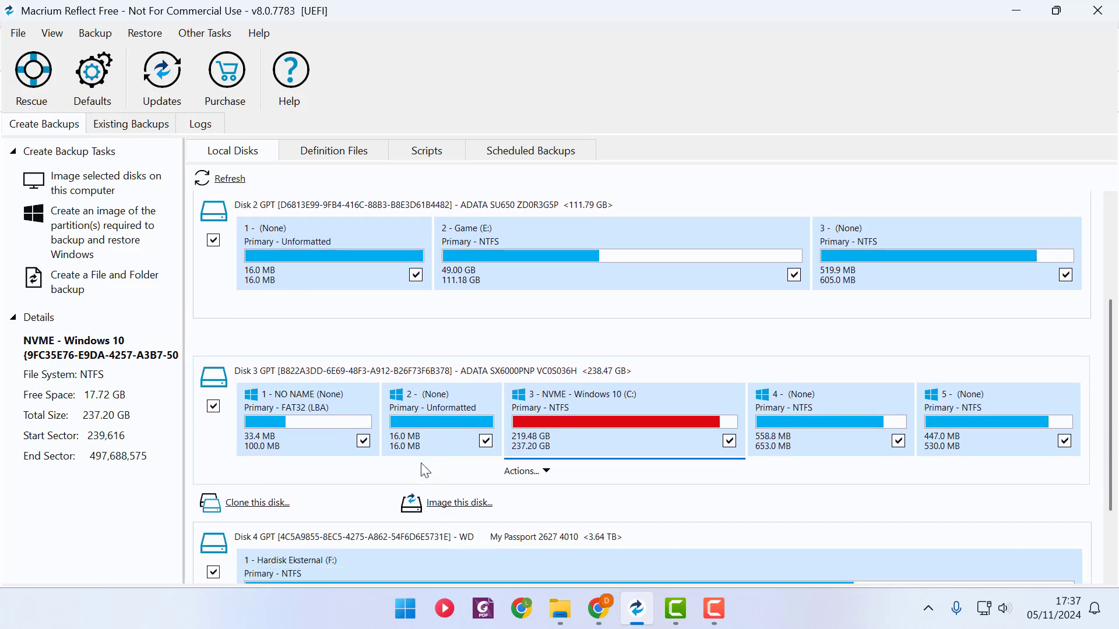
pyautogui.scroll(-1, 426, 471)
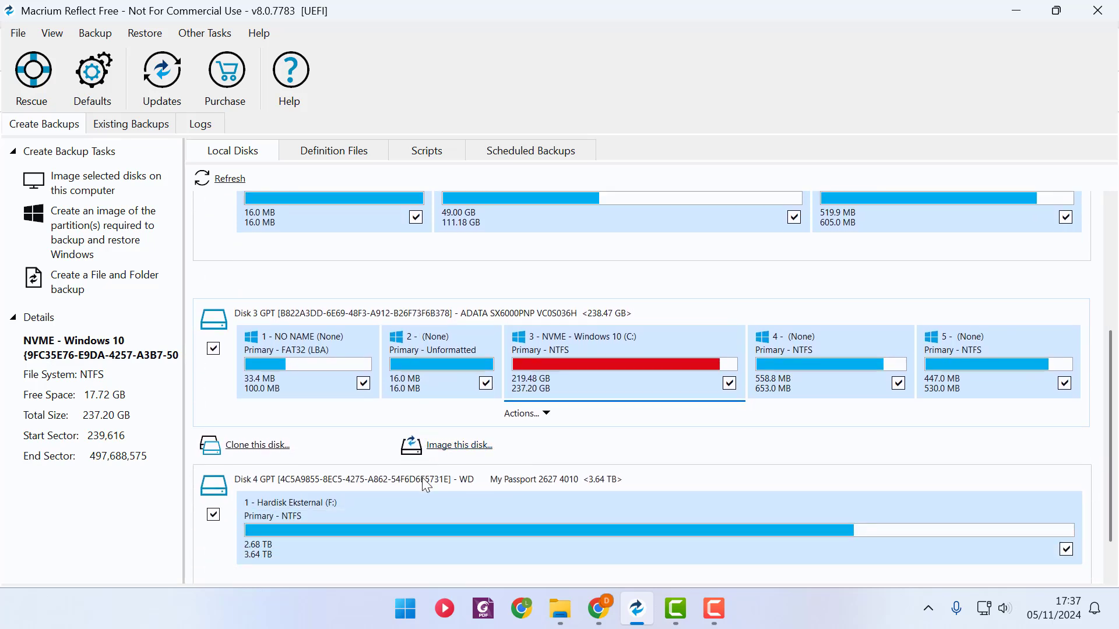